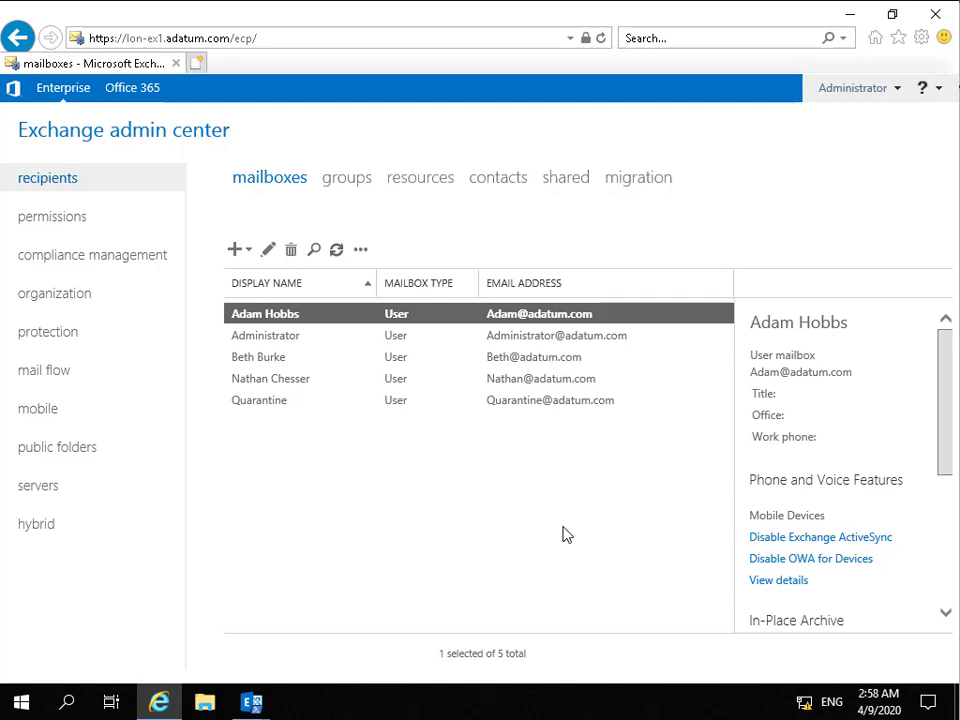
Open the owa (Default Web Site) virtual directory of server LON-EX1 and review its URLs and authentication settings
{"action": "left_click", "coordinate": [47, 495]}
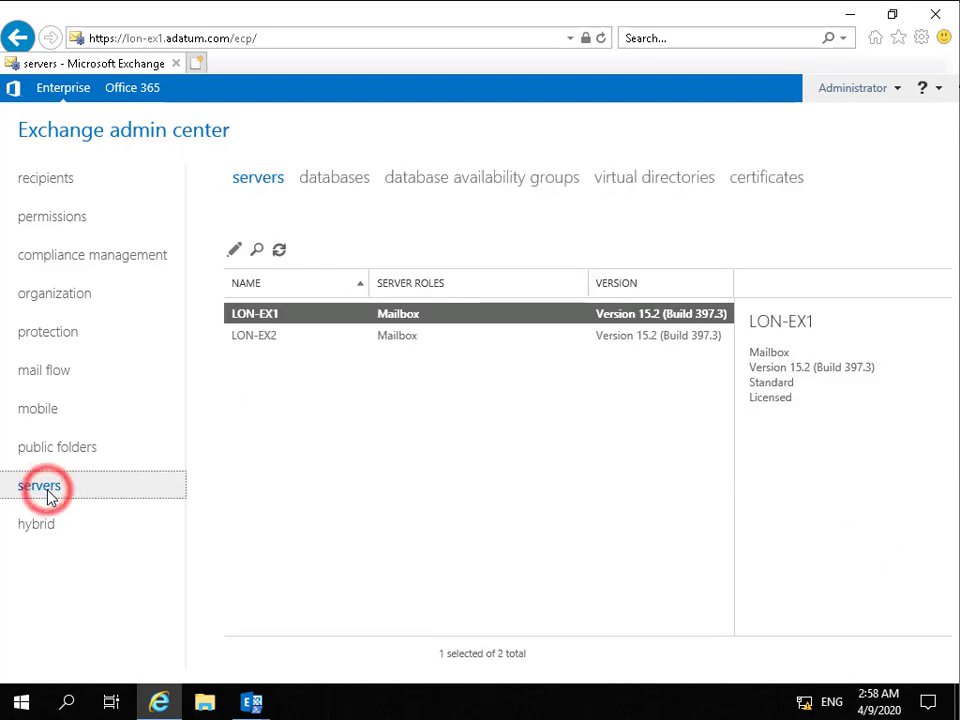
{"action": "left_click", "coordinate": [647, 189]}
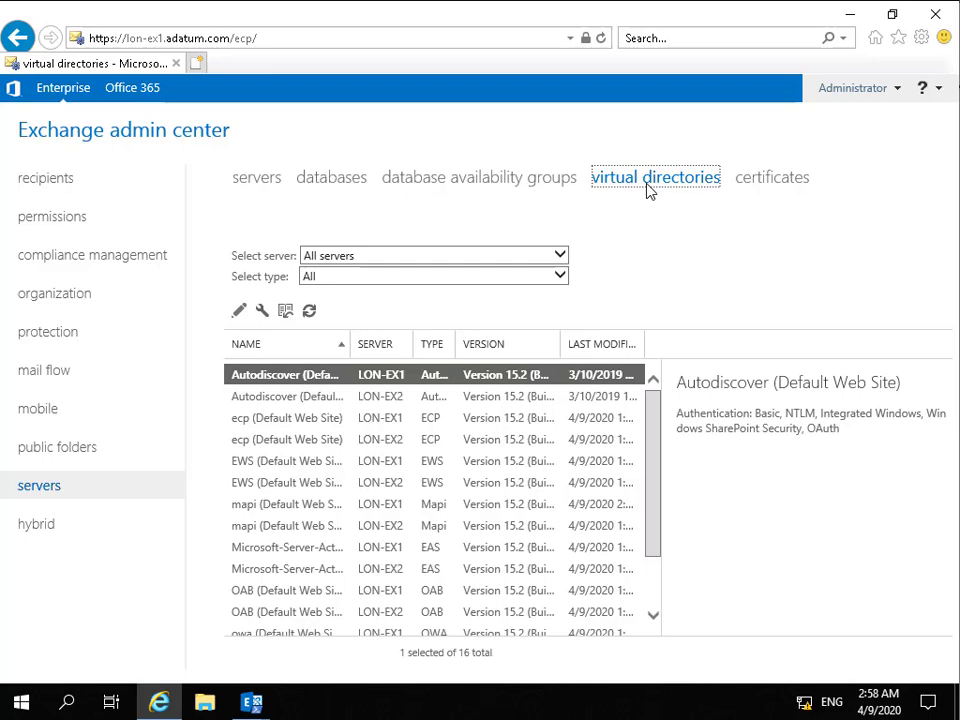
{"action": "left_click_drag", "start_coordinate": [656, 463], "coordinate": [654, 534]}
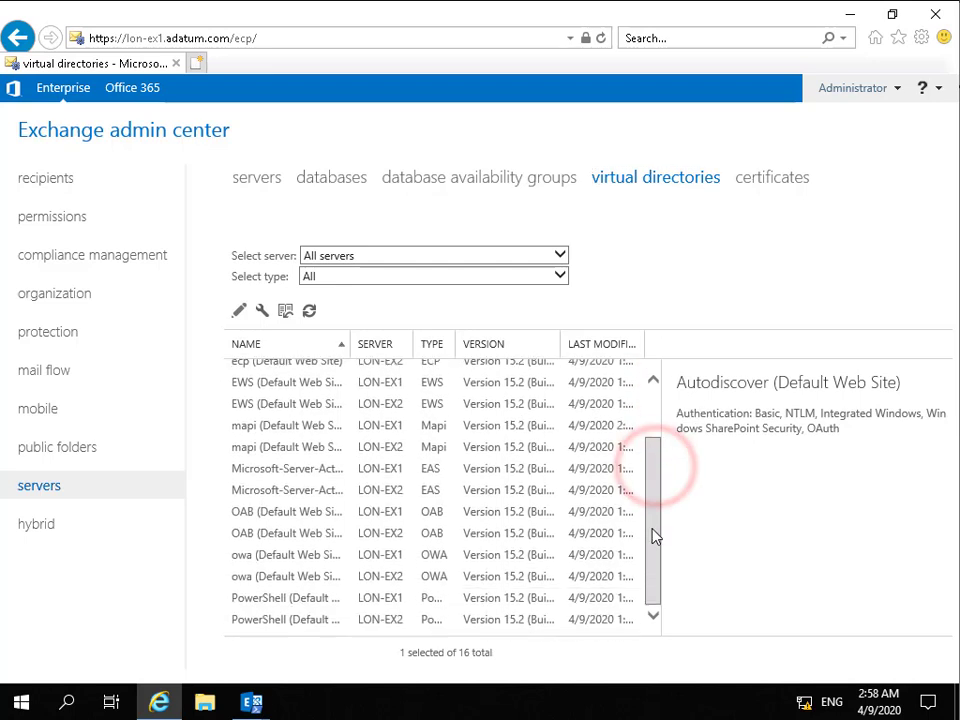
{"action": "left_click", "coordinate": [320, 557]}
{"action": "double_click", "coordinate": [320, 557]}
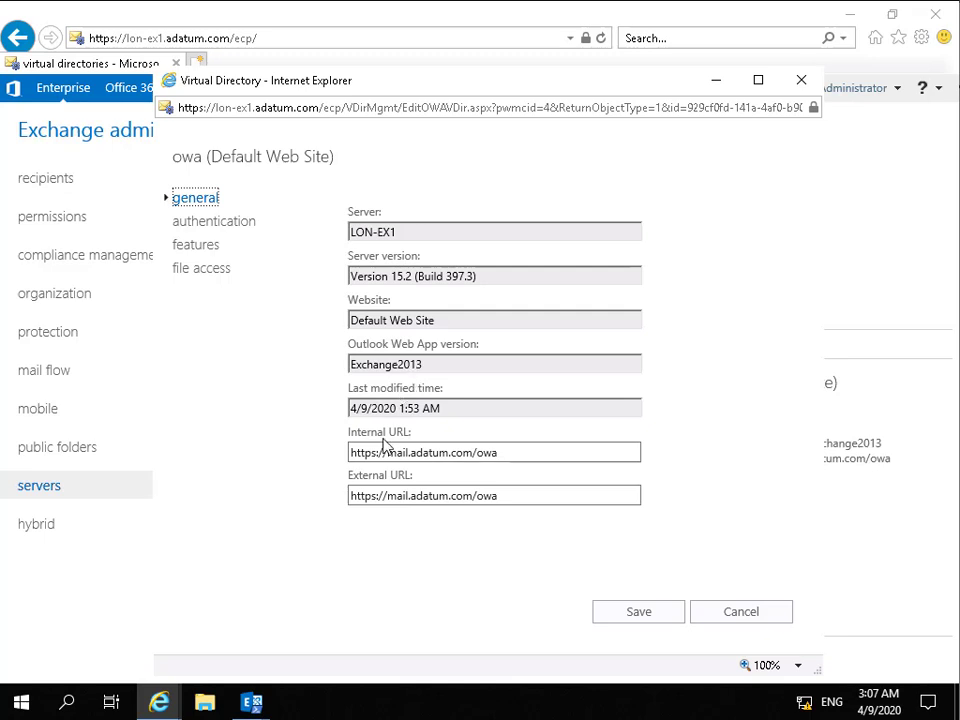
{"action": "left_click", "coordinate": [434, 501]}
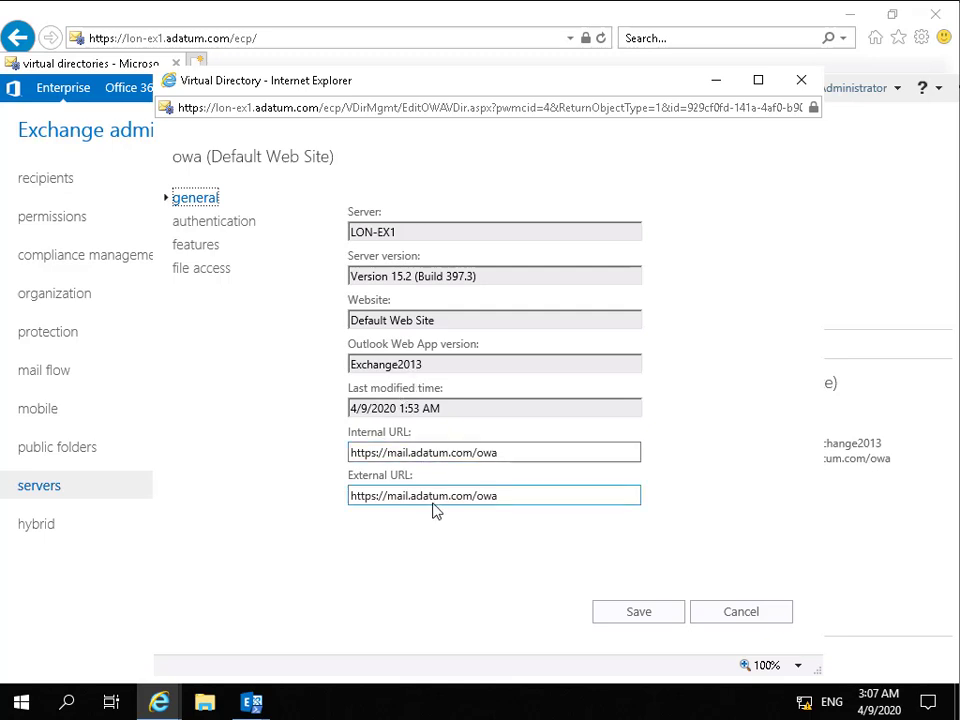
{"action": "left_click", "coordinate": [235, 224]}
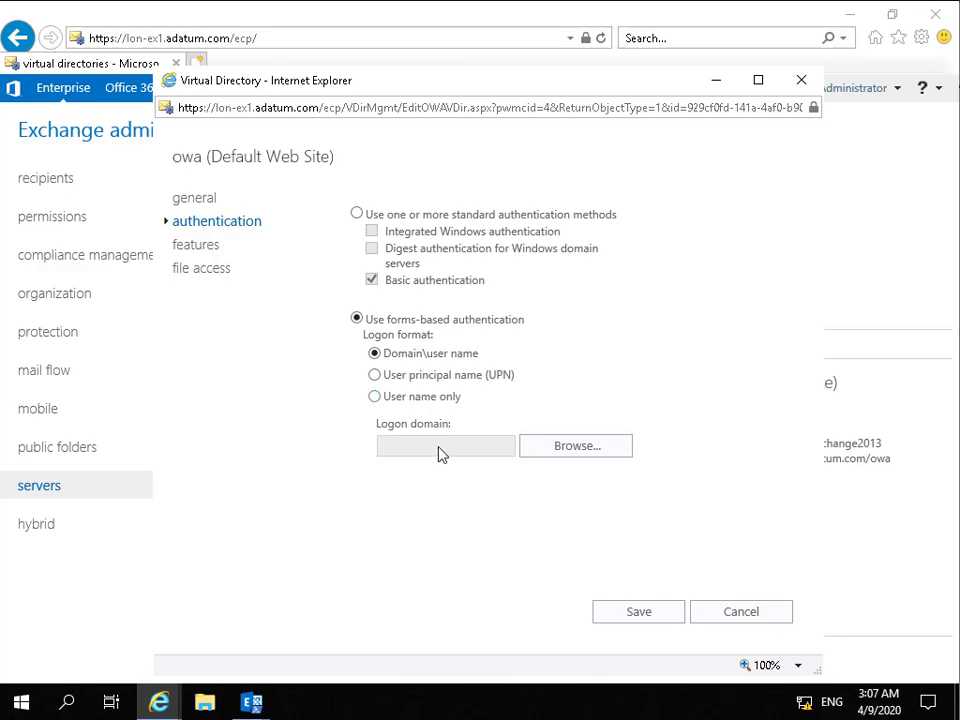
Disable the Journaling and Themes features for the owa virtual directory and review the additional feature options
{"action": "left_click", "coordinate": [206, 247]}
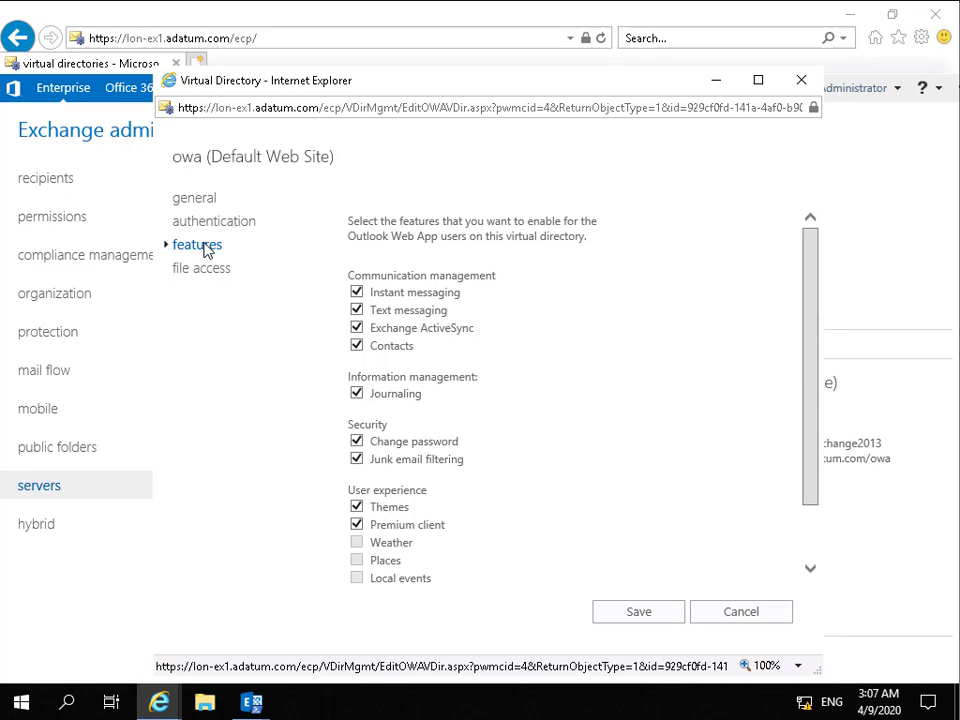
{"action": "left_click", "coordinate": [357, 394]}
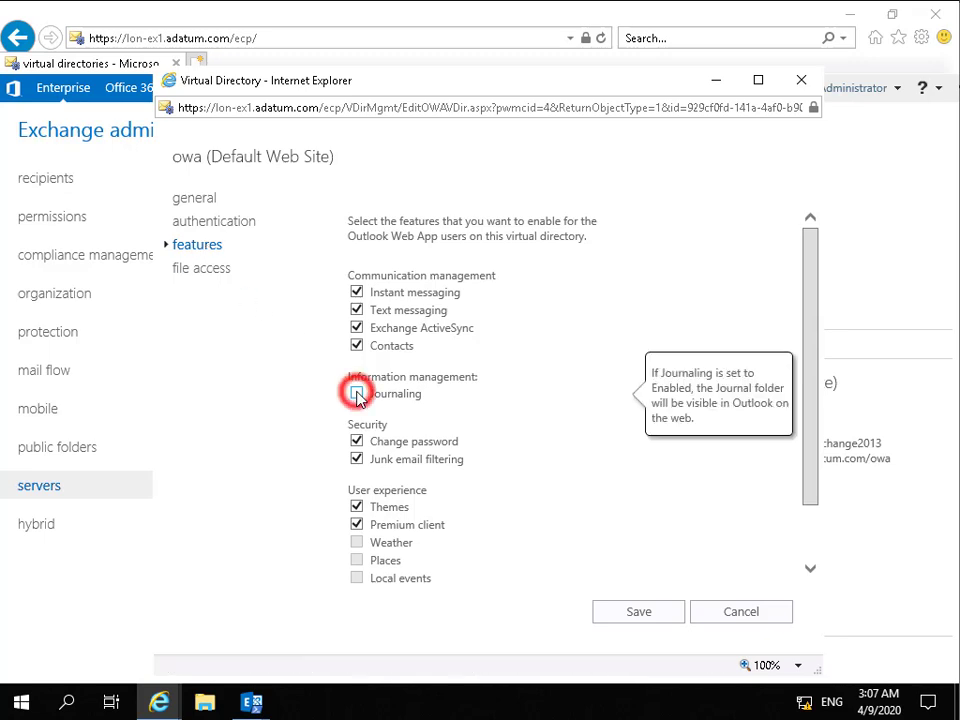
{"action": "left_click", "coordinate": [358, 508]}
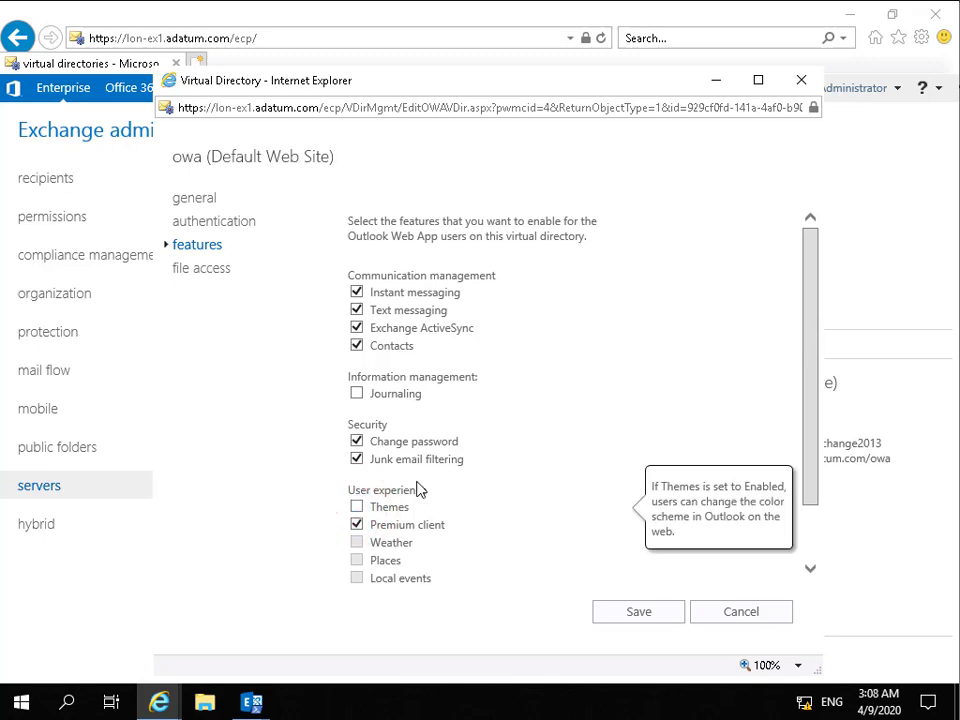
{"action": "left_click_drag", "start_coordinate": [812, 427], "coordinate": [825, 521]}
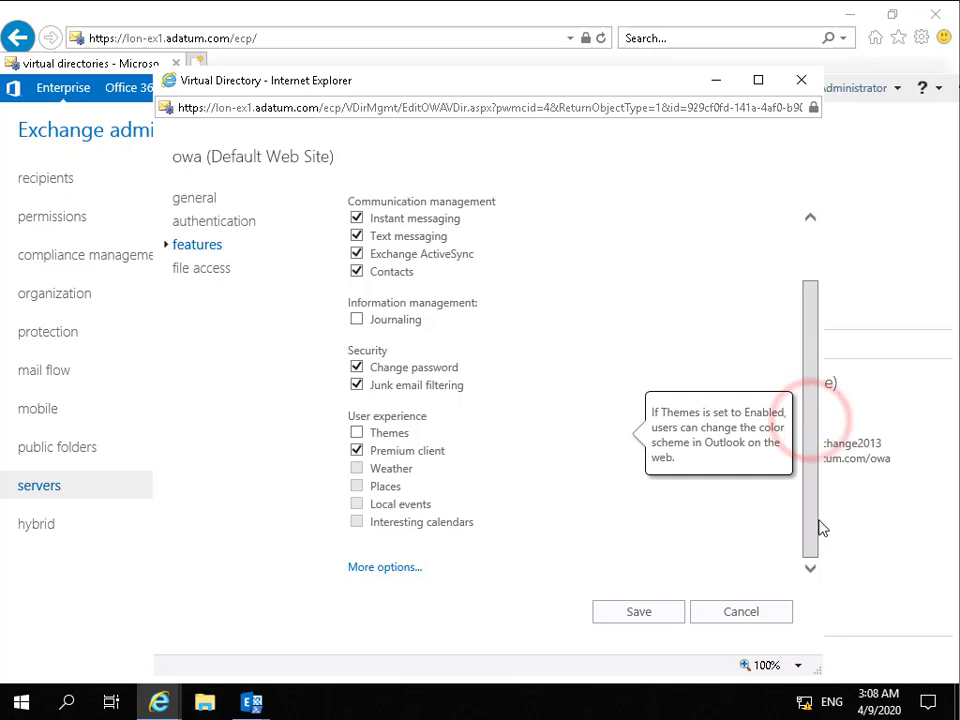
{"action": "left_click", "coordinate": [386, 568]}
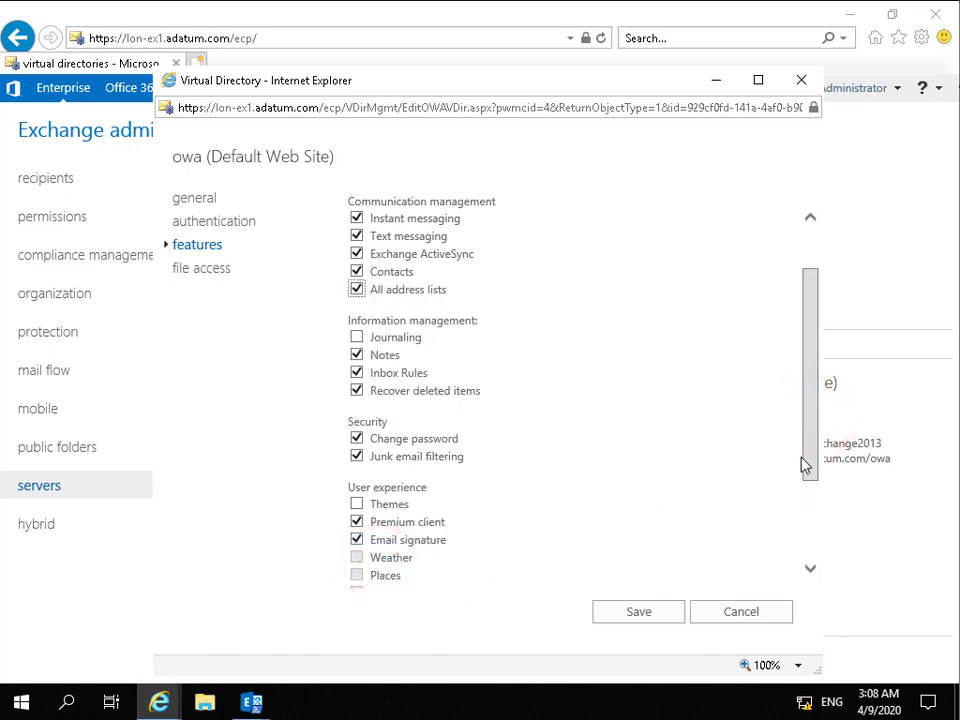
{"action": "left_click_drag", "start_coordinate": [810, 456], "coordinate": [814, 561]}
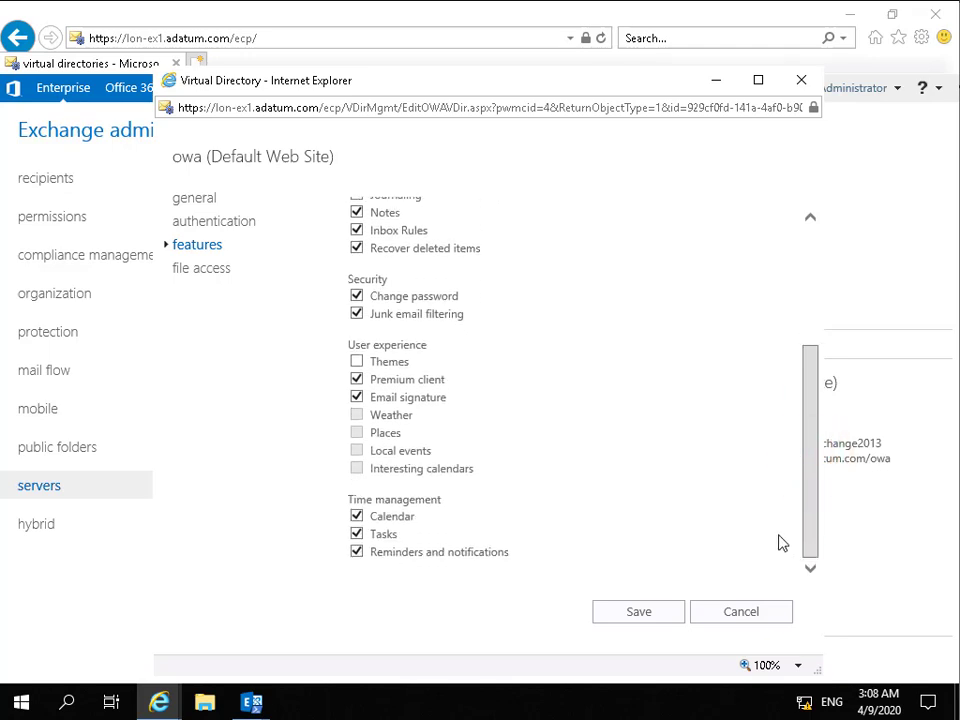
Disable direct file access for public or shared computers and save the owa virtual directory
{"action": "left_click", "coordinate": [205, 270]}
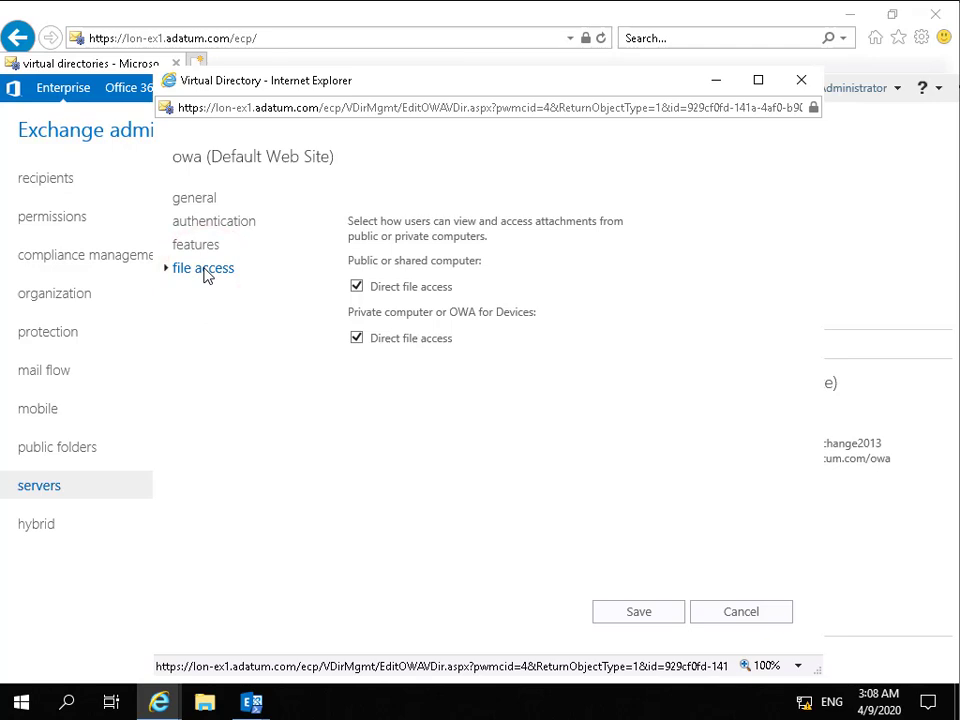
{"action": "left_click", "coordinate": [357, 288]}
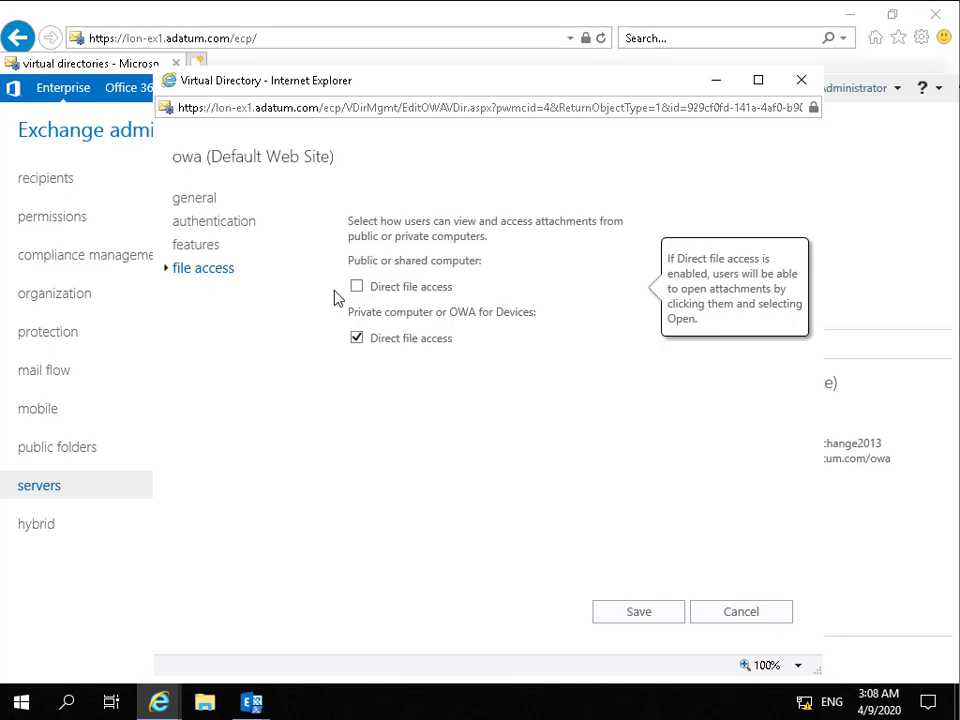
{"action": "left_click", "coordinate": [624, 618]}
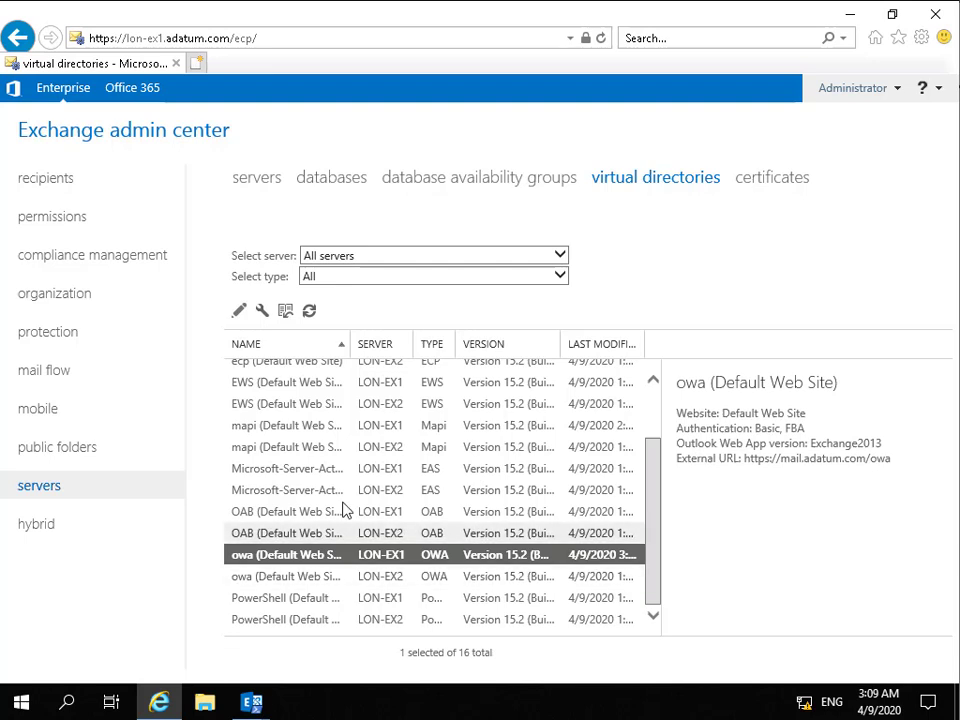
Start a new Outlook Web App mailbox policy named "Remote Users Policy"
{"action": "left_click", "coordinate": [36, 224]}
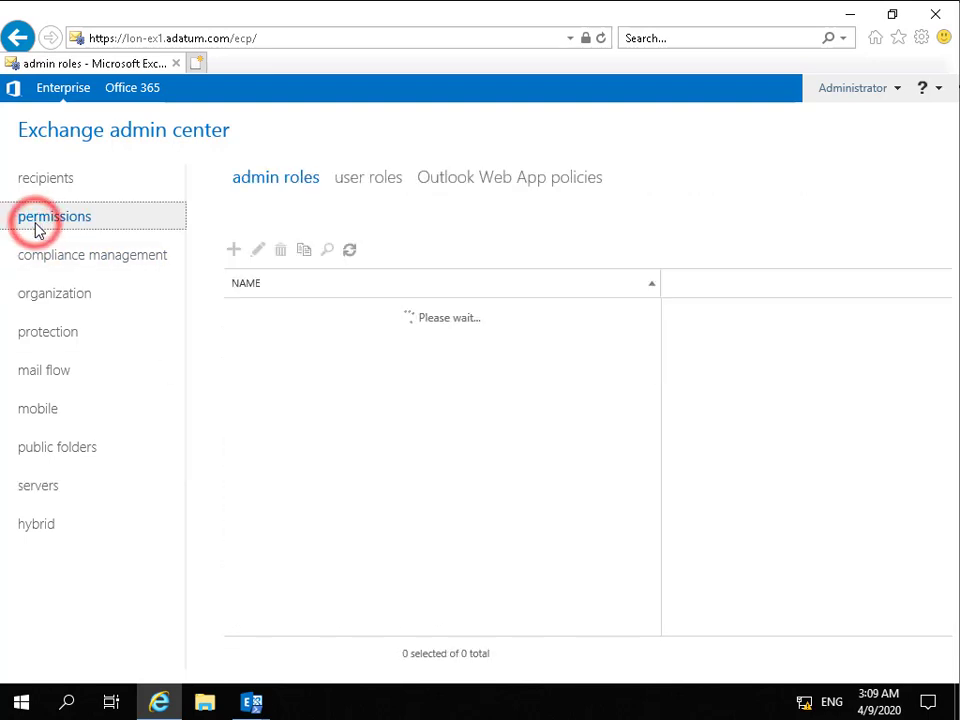
{"action": "left_click", "coordinate": [452, 182]}
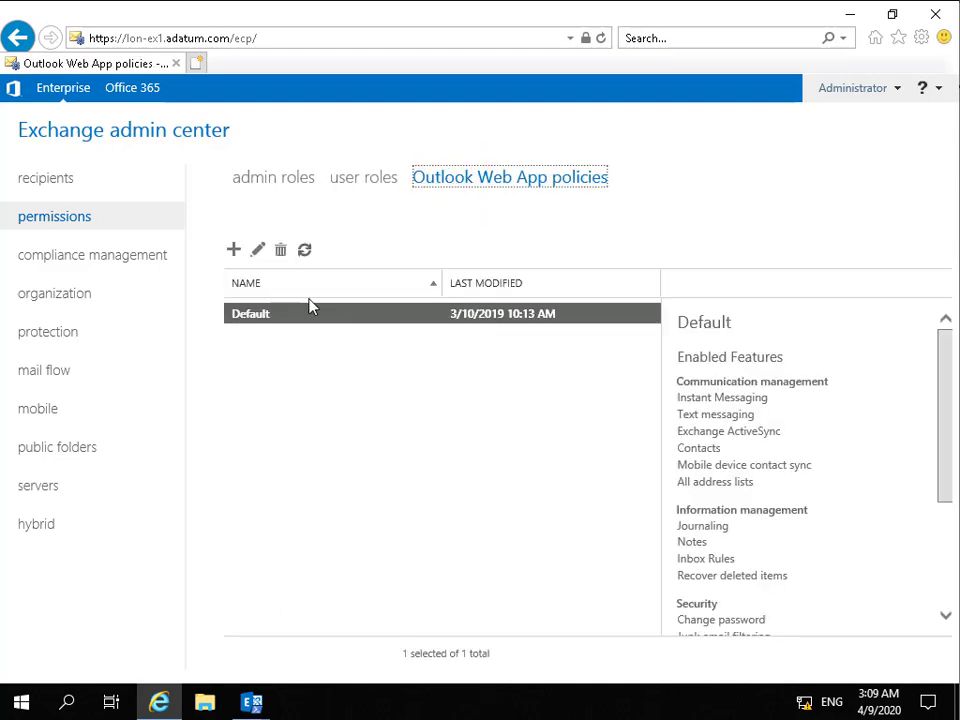
{"action": "left_click", "coordinate": [234, 252]}
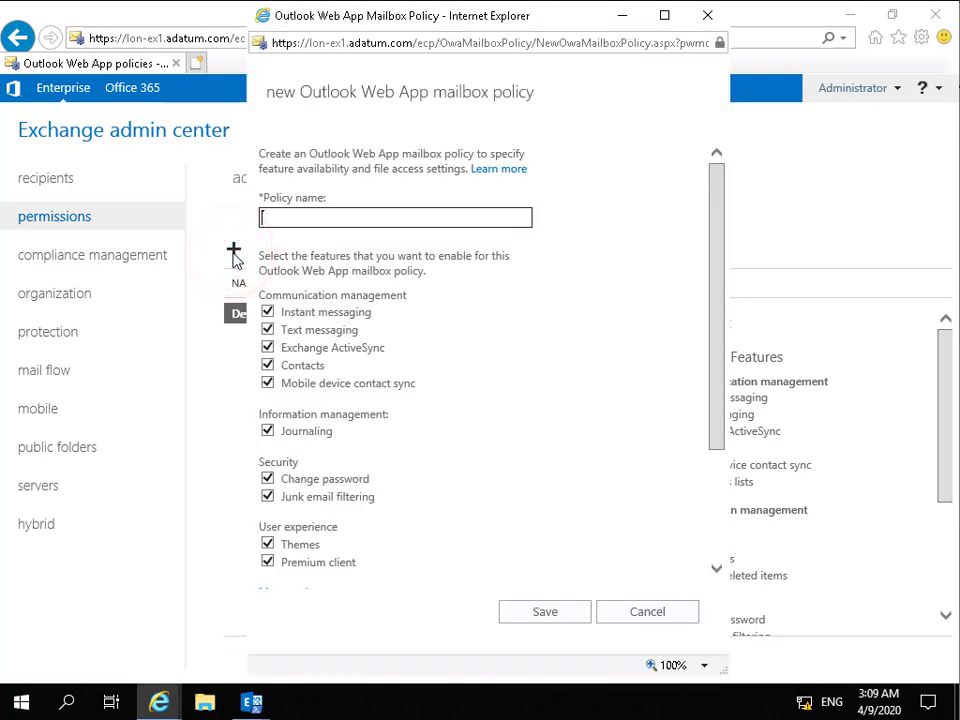
{"action": "left_click", "coordinate": [295, 226]}
{"action": "type", "text": "Remote Users Policy"}
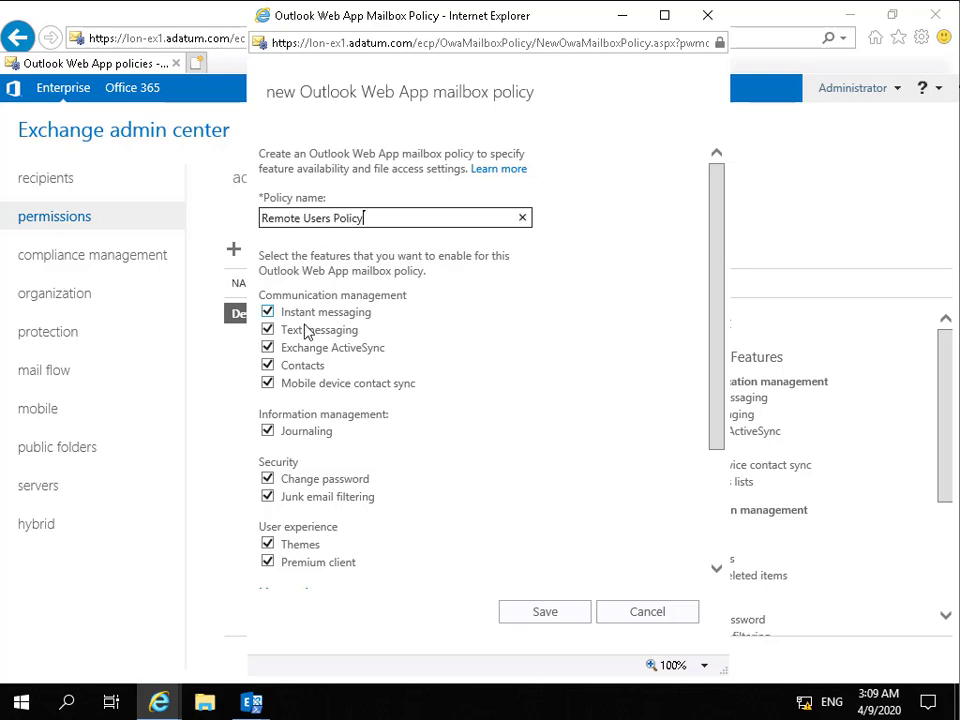
Disable Instant messaging and Text messaging in the new mailbox policy
{"action": "mouse_move", "coordinate": [303, 319]}
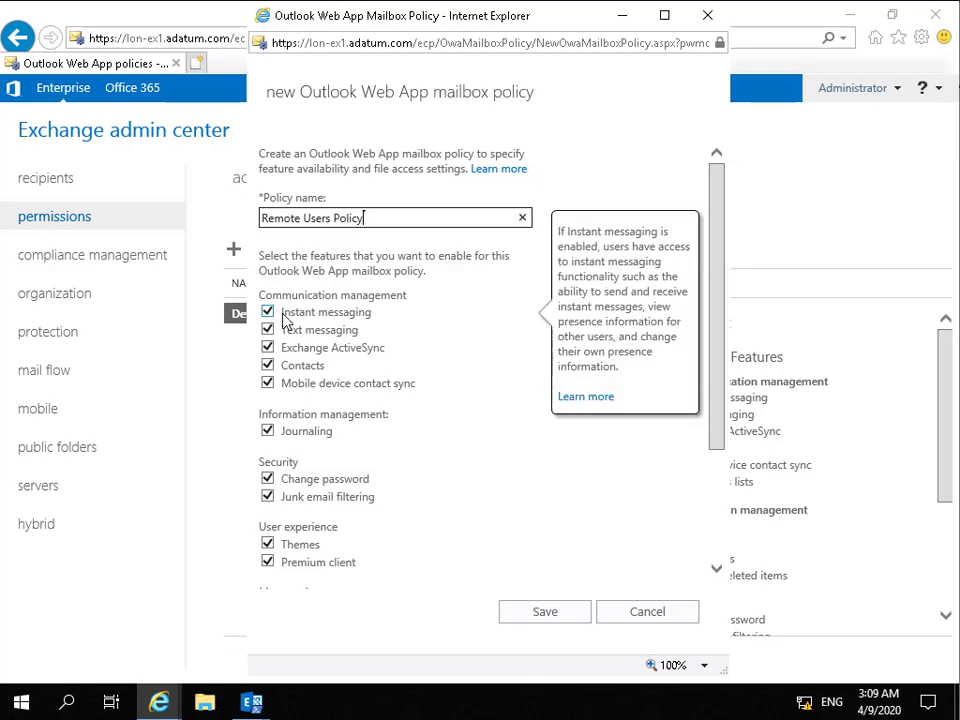
{"action": "left_click", "coordinate": [267, 312]}
{"action": "mouse_move", "coordinate": [273, 337]}
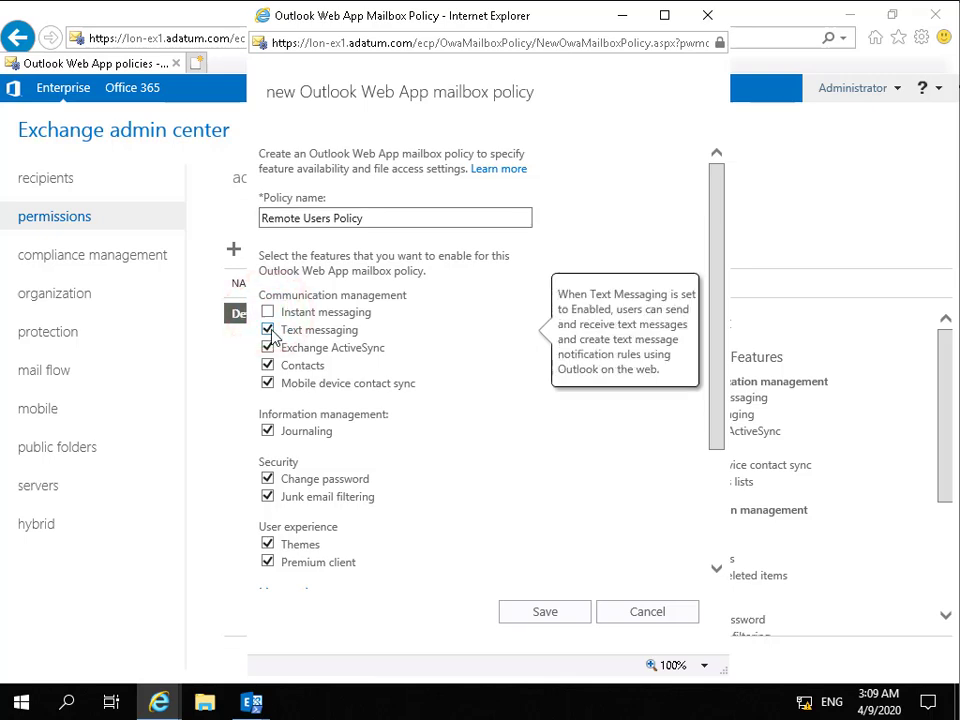
{"action": "left_click", "coordinate": [268, 331]}
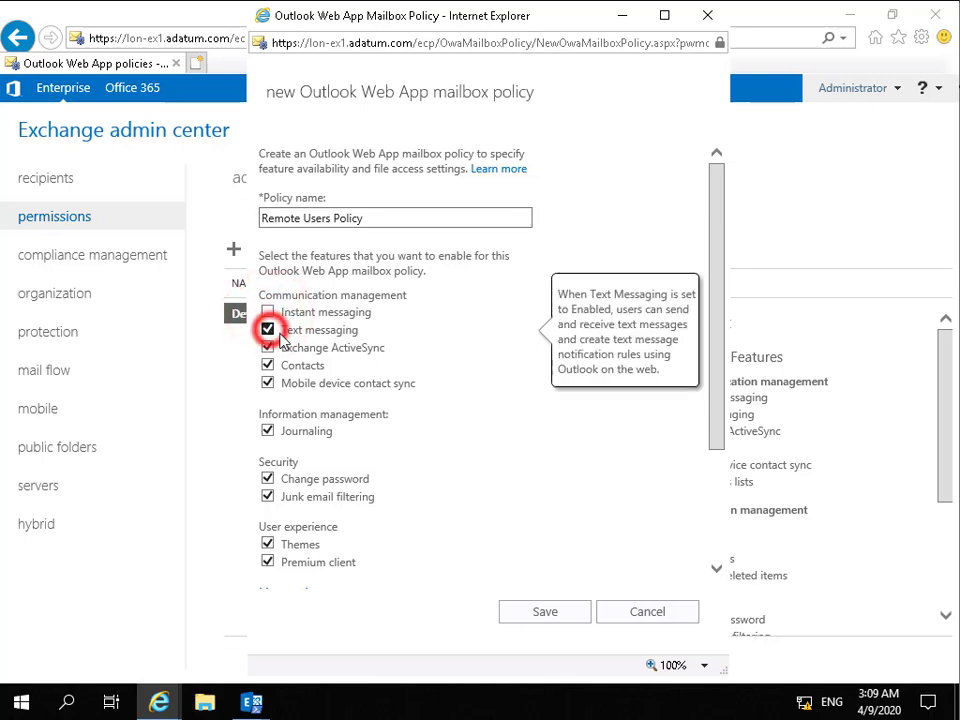
Show the policy's additional feature options and disable Recover deleted items
{"action": "mouse_move", "coordinate": [396, 385]}
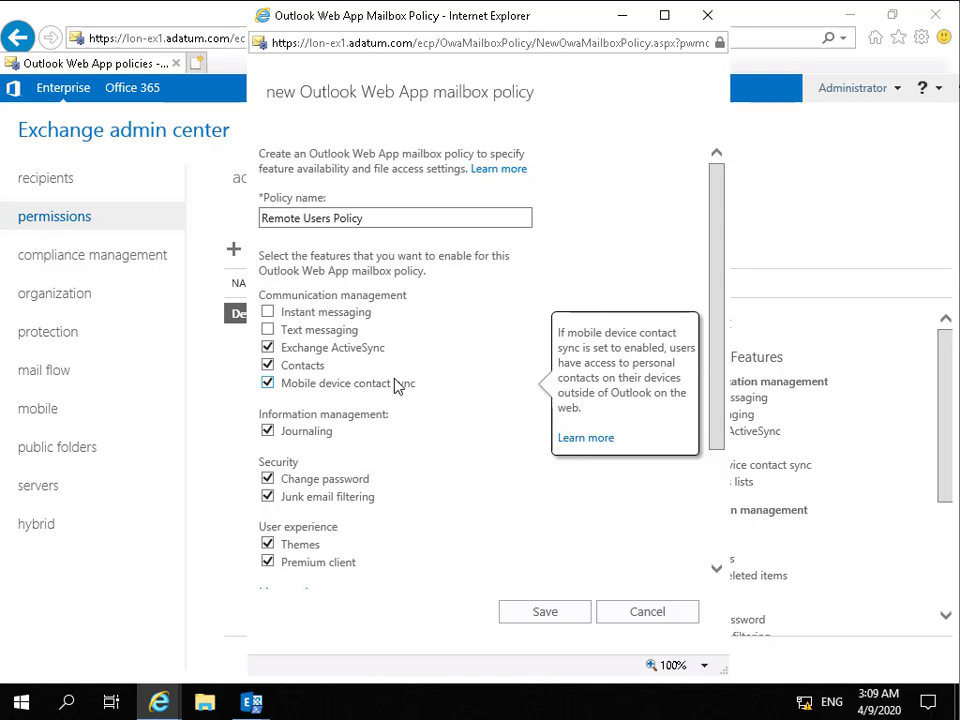
{"action": "scroll", "coordinate": [396, 386], "scroll_direction": "down", "scroll_amount": 3}
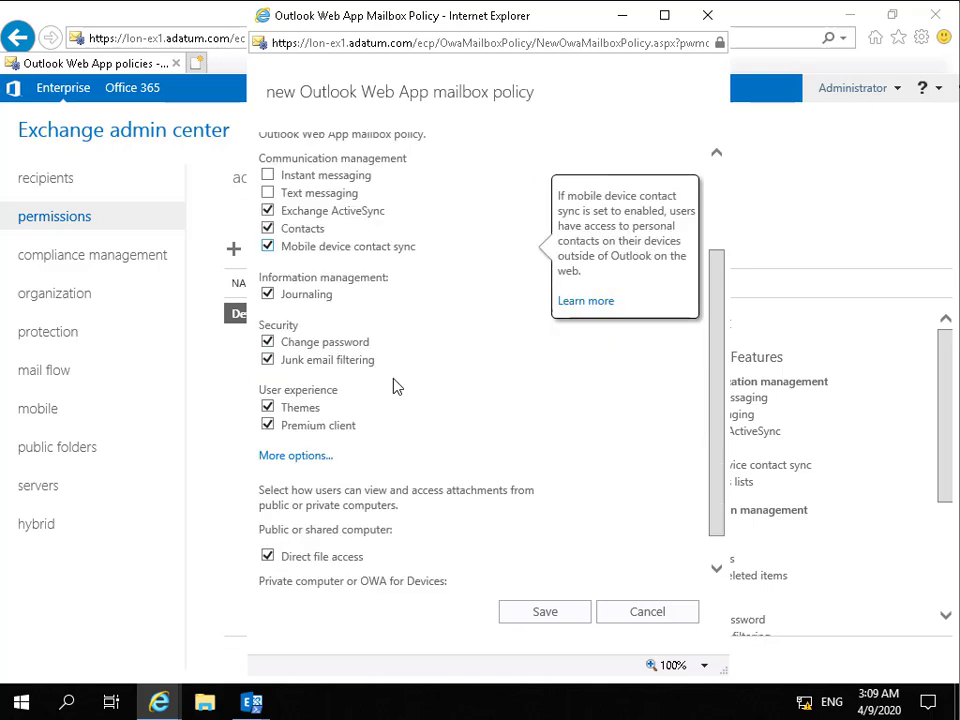
{"action": "left_click", "coordinate": [300, 455]}
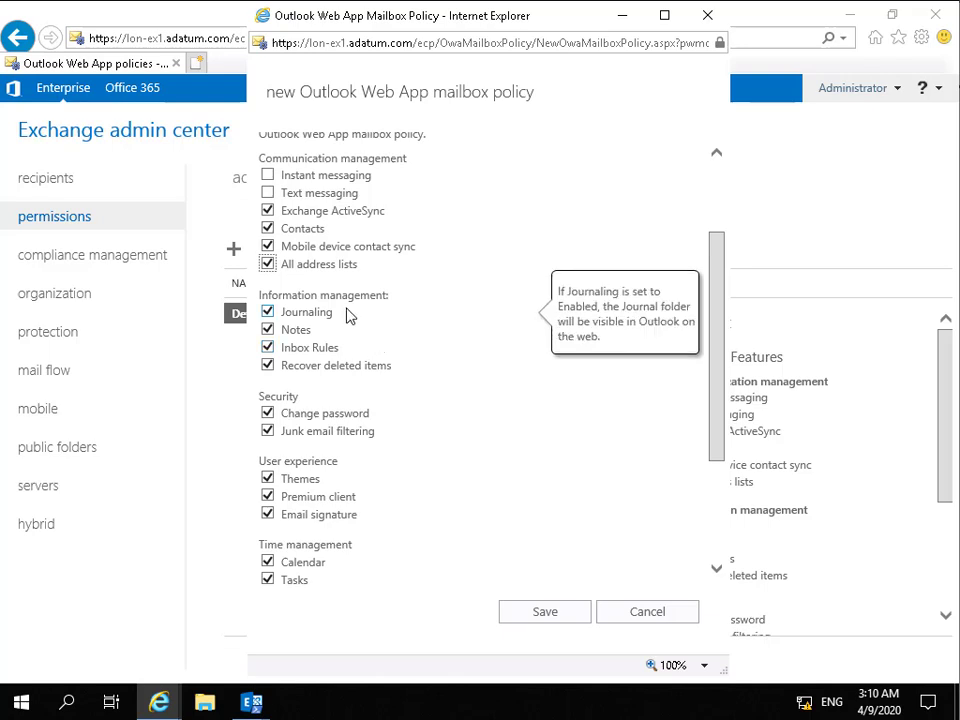
{"action": "left_click", "coordinate": [268, 366]}
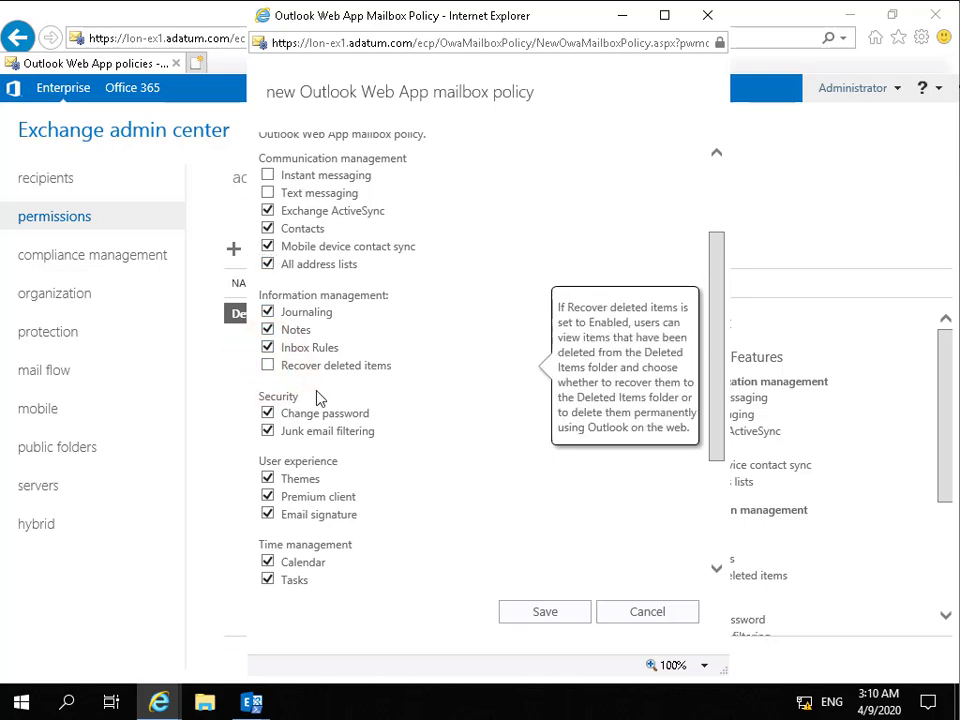
Disable direct file access for public or shared computers in the policy and save it
{"action": "scroll", "coordinate": [320, 399], "scroll_direction": "down", "scroll_amount": 3}
{"action": "scroll", "coordinate": [320, 399], "scroll_direction": "down", "scroll_amount": 1}
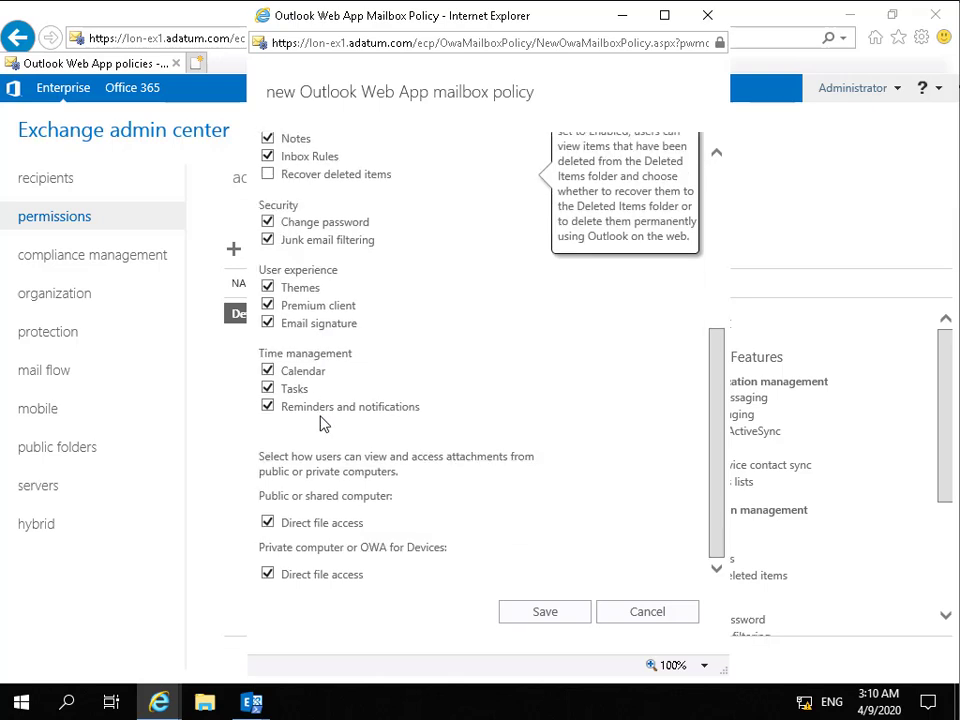
{"action": "left_click", "coordinate": [267, 522]}
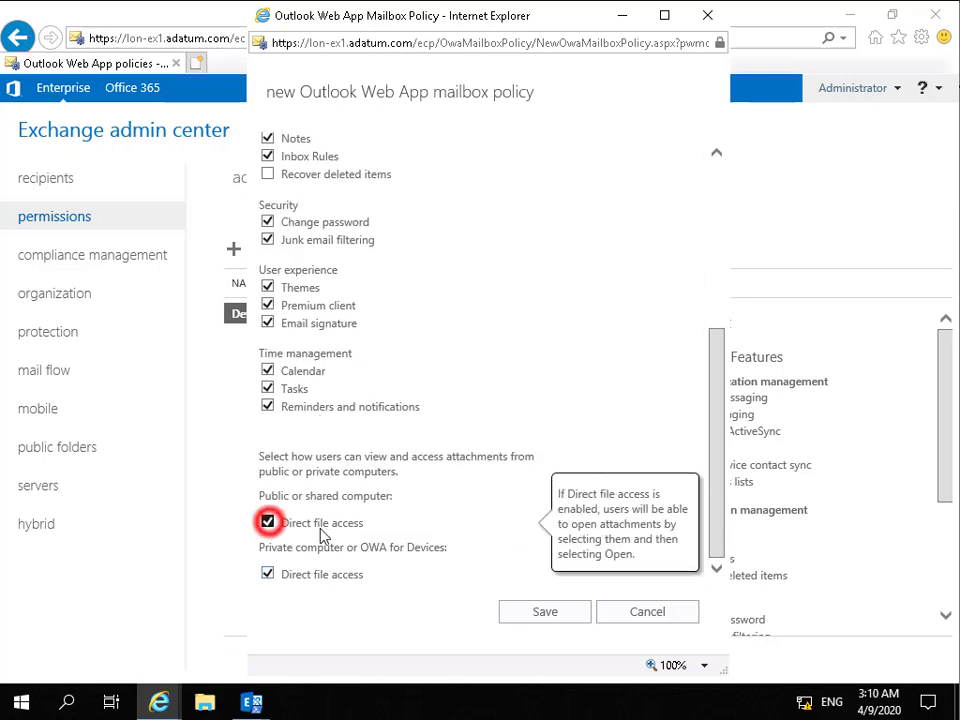
{"action": "left_click", "coordinate": [537, 621]}
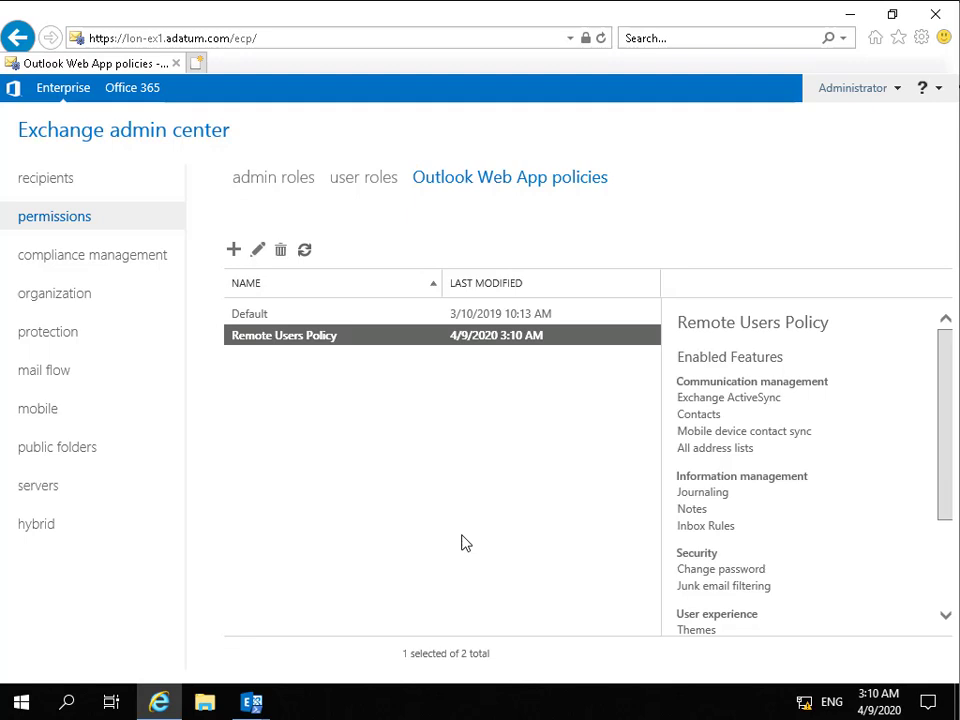
Open the user mailbox listed directly below Administrator and show the Email Connectivity section of its mailbox features
{"action": "left_click", "coordinate": [50, 183]}
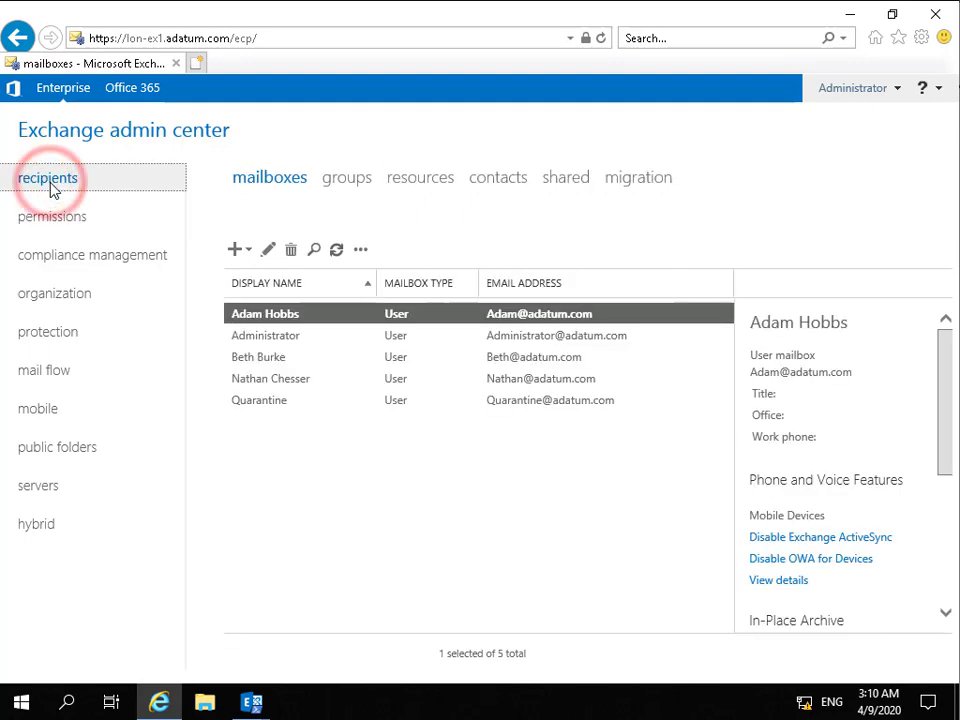
{"action": "double_click", "coordinate": [258, 358]}
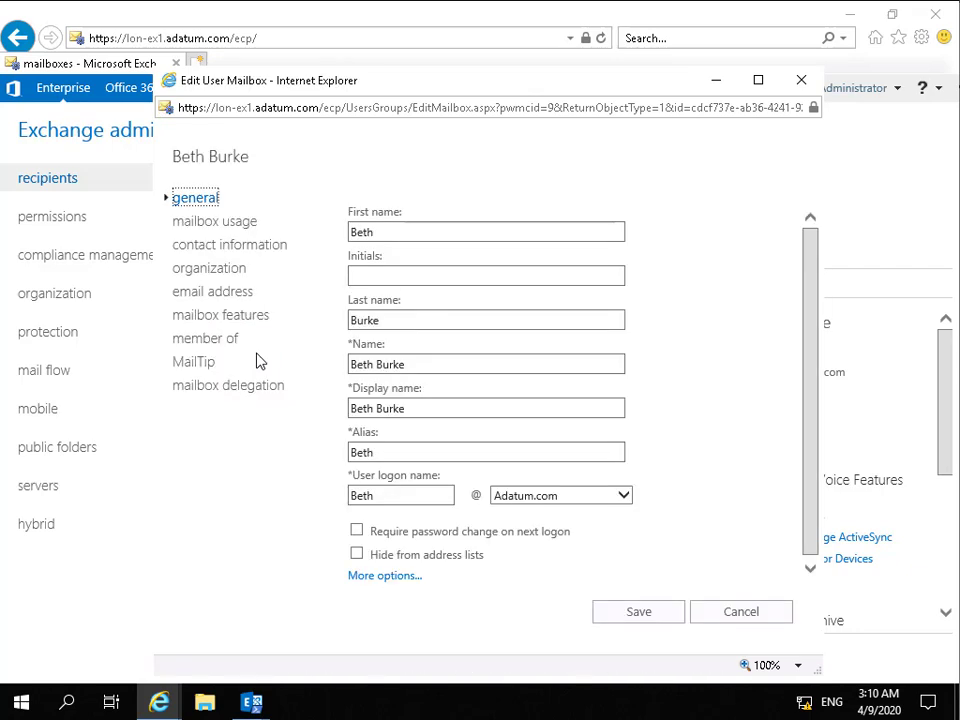
{"action": "left_click", "coordinate": [237, 318]}
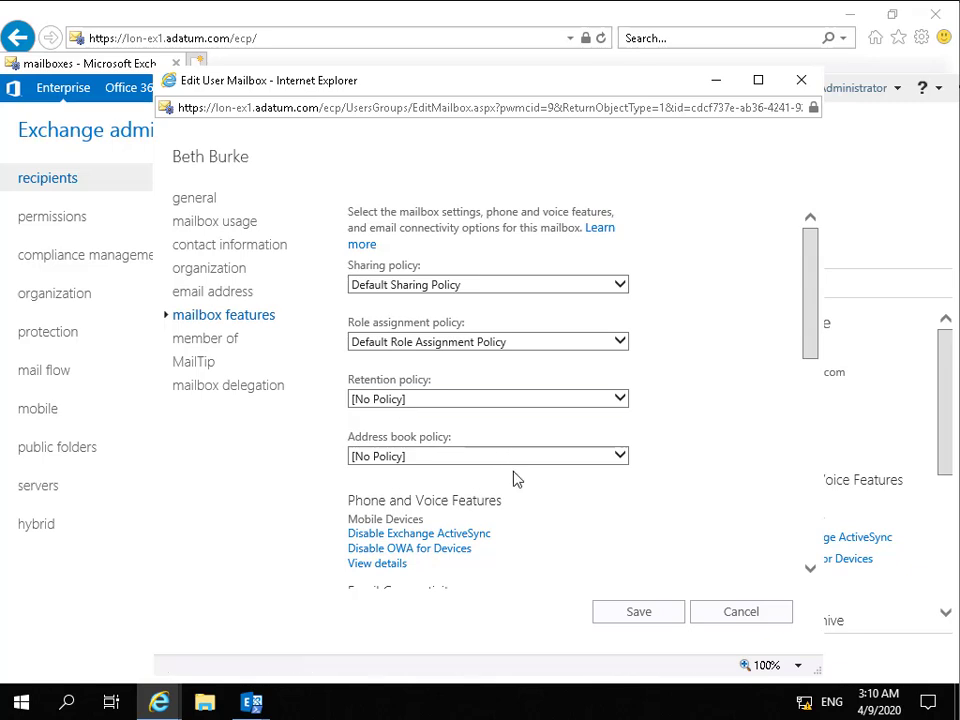
{"action": "scroll", "coordinate": [516, 480], "scroll_direction": "down", "scroll_amount": 3}
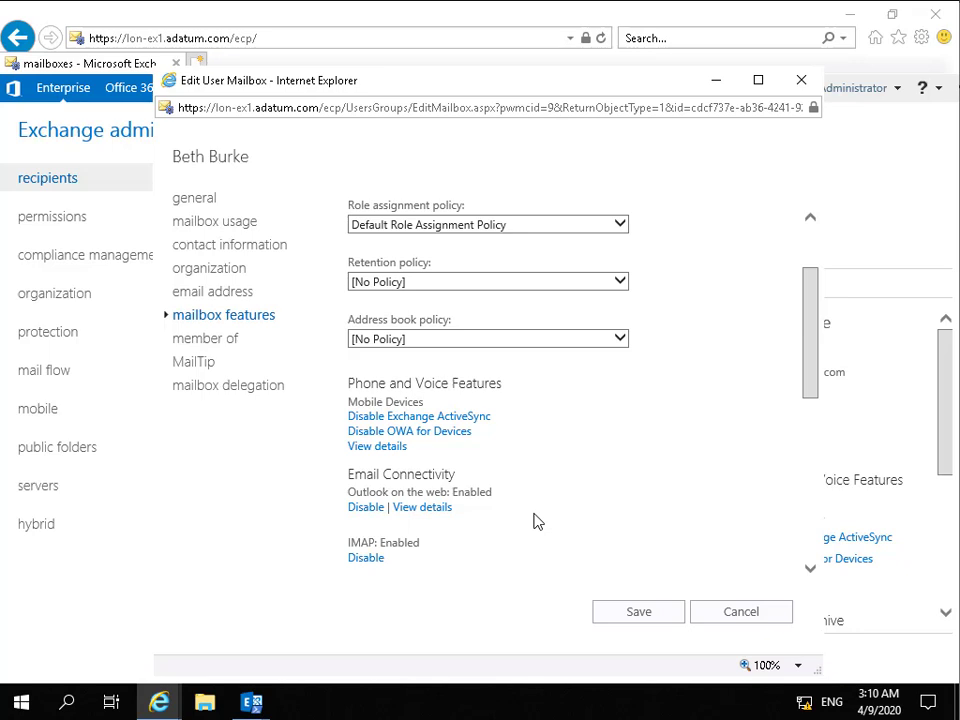
{"action": "scroll", "coordinate": [530, 520], "scroll_direction": "down", "scroll_amount": 3}
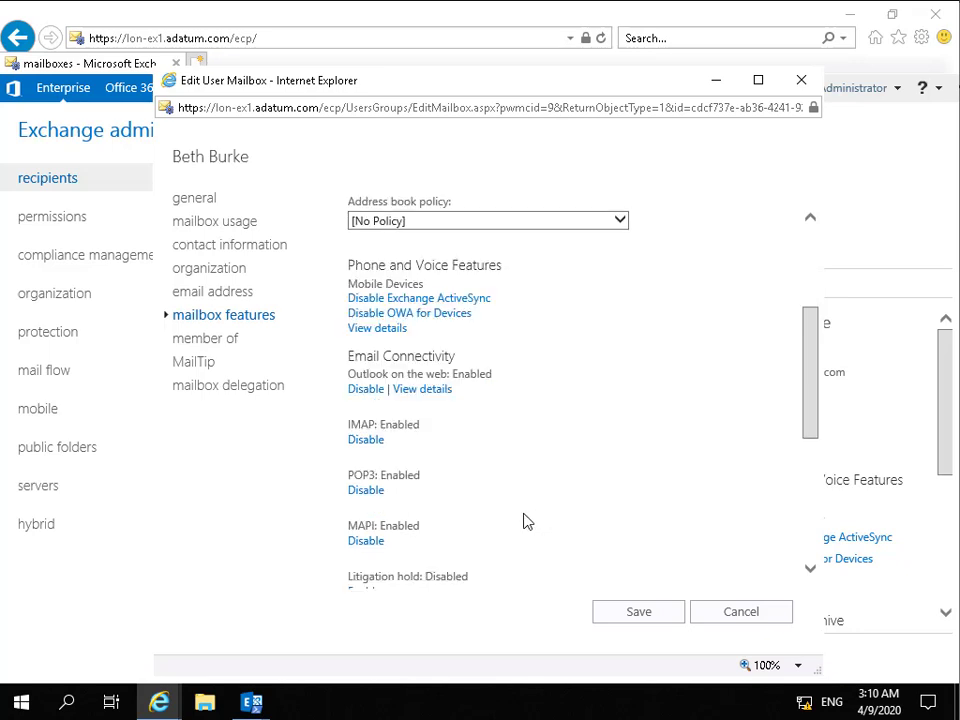
Assign Remote Users Policy as the mailbox's Outlook Web App mailbox policy and save the mailbox
{"action": "left_click", "coordinate": [416, 394]}
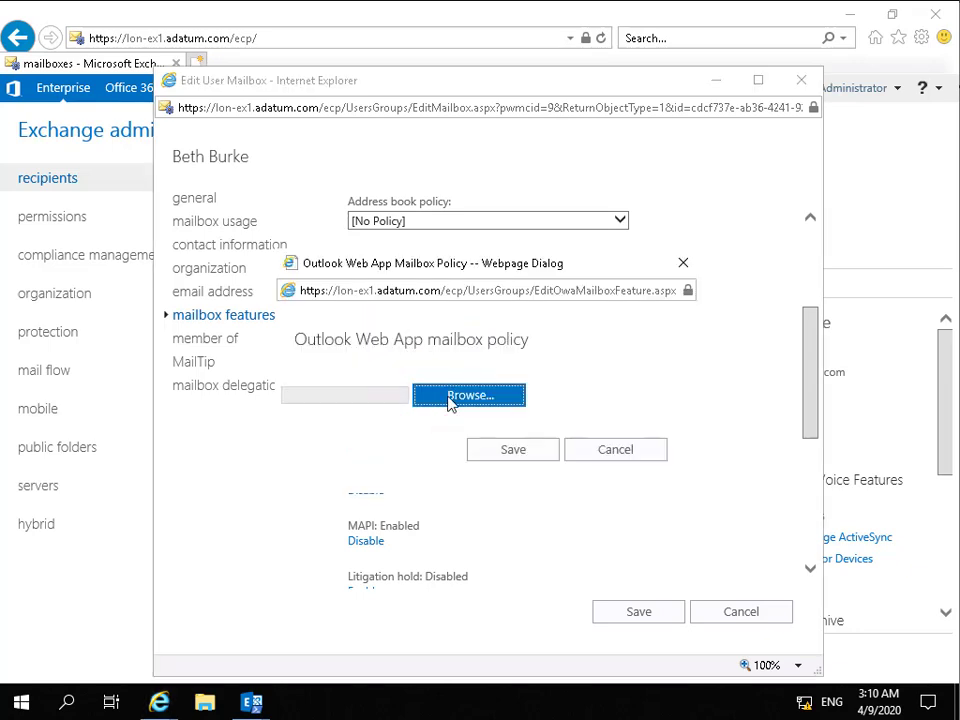
{"action": "left_click", "coordinate": [449, 397]}
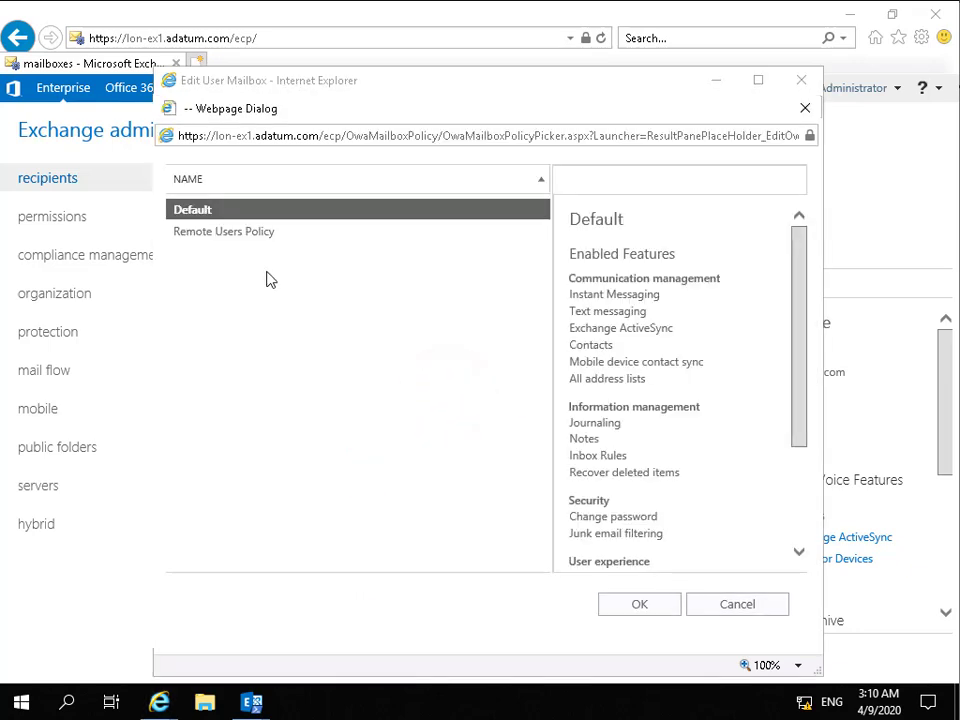
{"action": "left_click", "coordinate": [231, 232]}
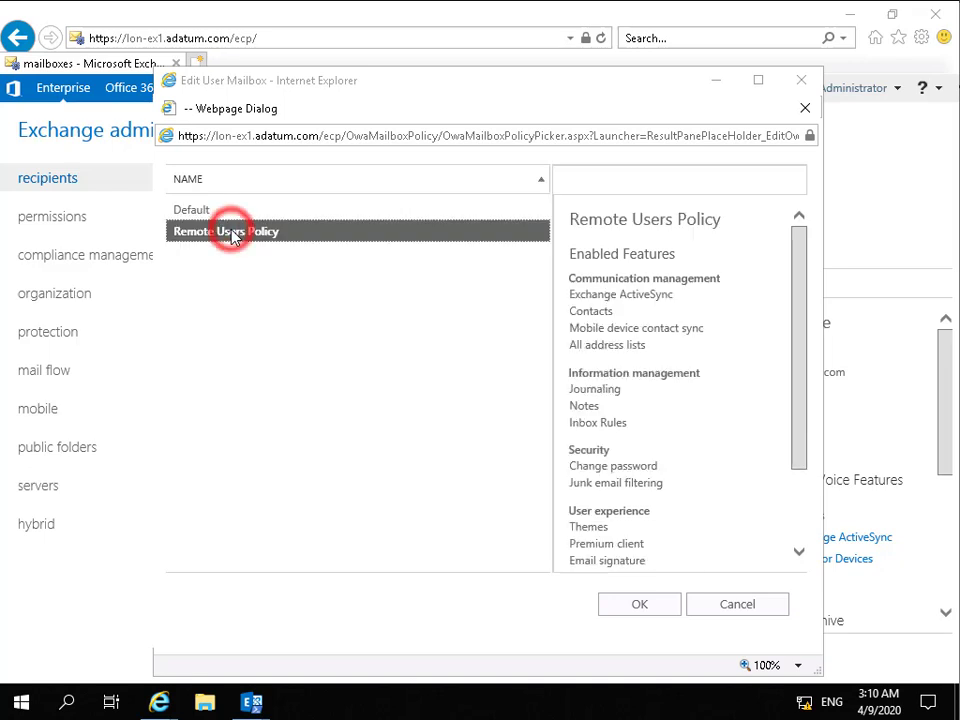
{"action": "left_click", "coordinate": [640, 605]}
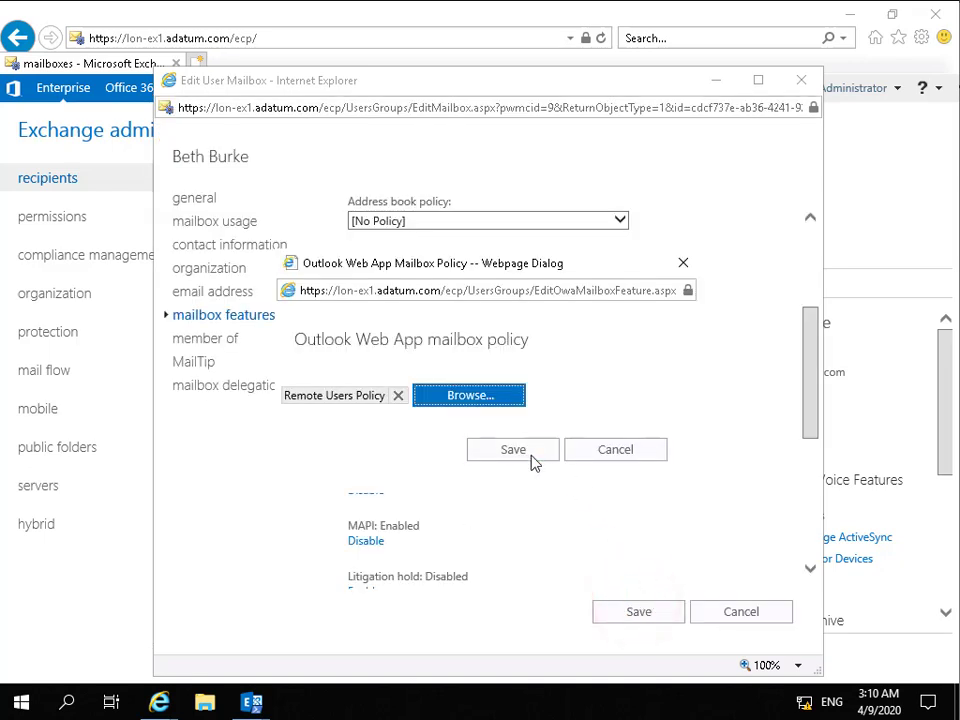
{"action": "left_click", "coordinate": [530, 455]}
{"action": "left_click", "coordinate": [650, 618]}
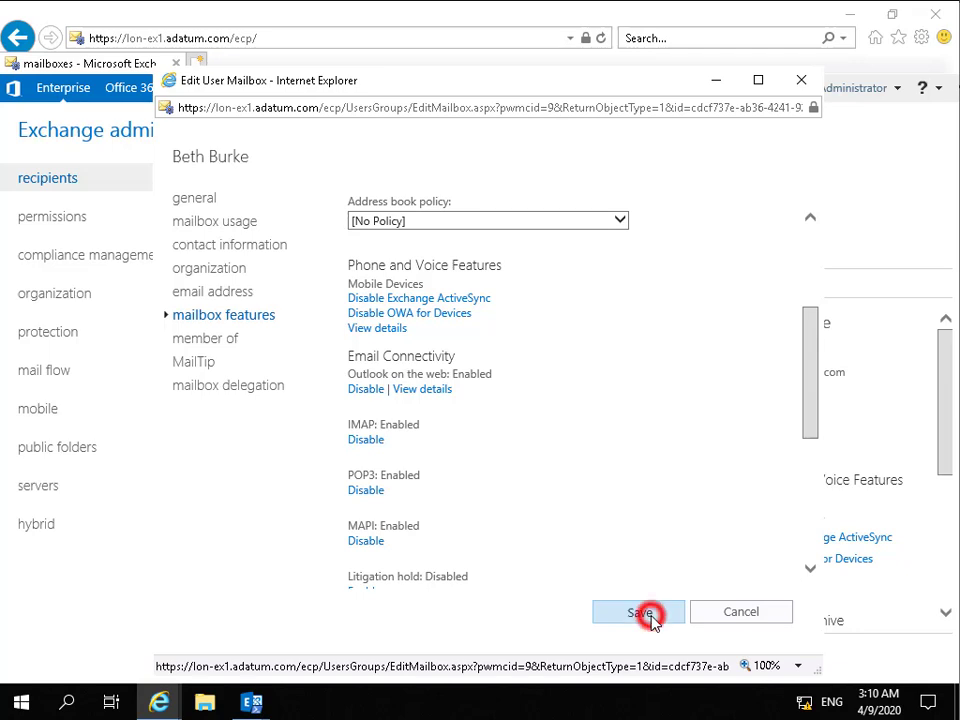